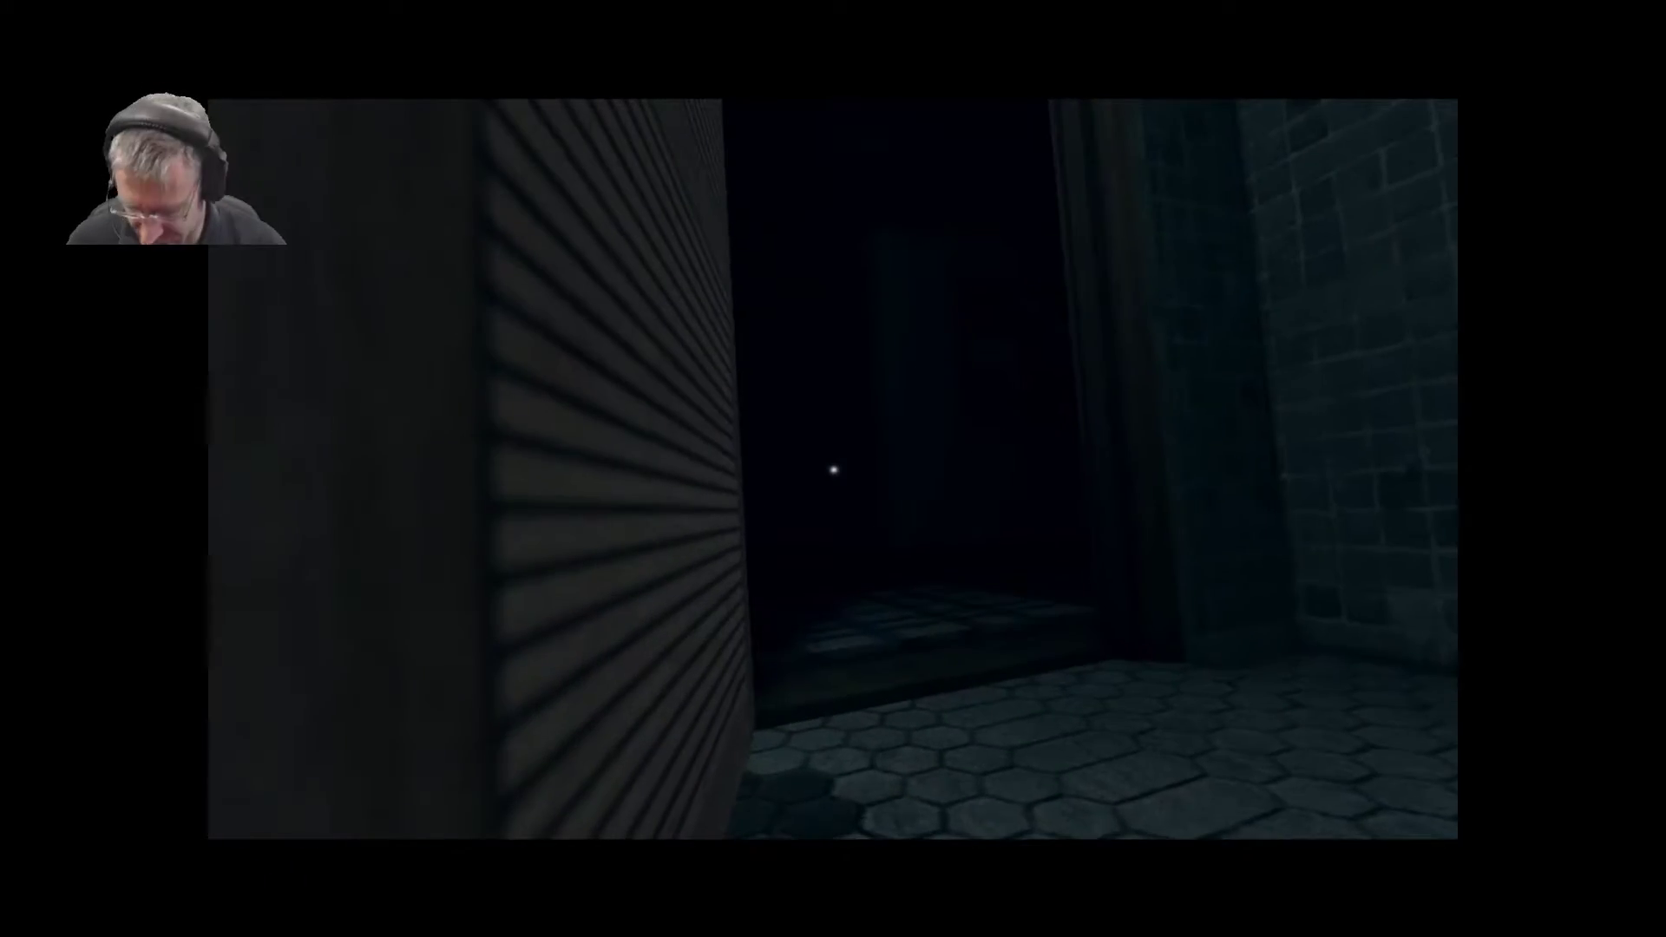
# Bring up the hand-drawn My House map showing the bathroom, mama's room and kitchen.
pyautogui.press('m')
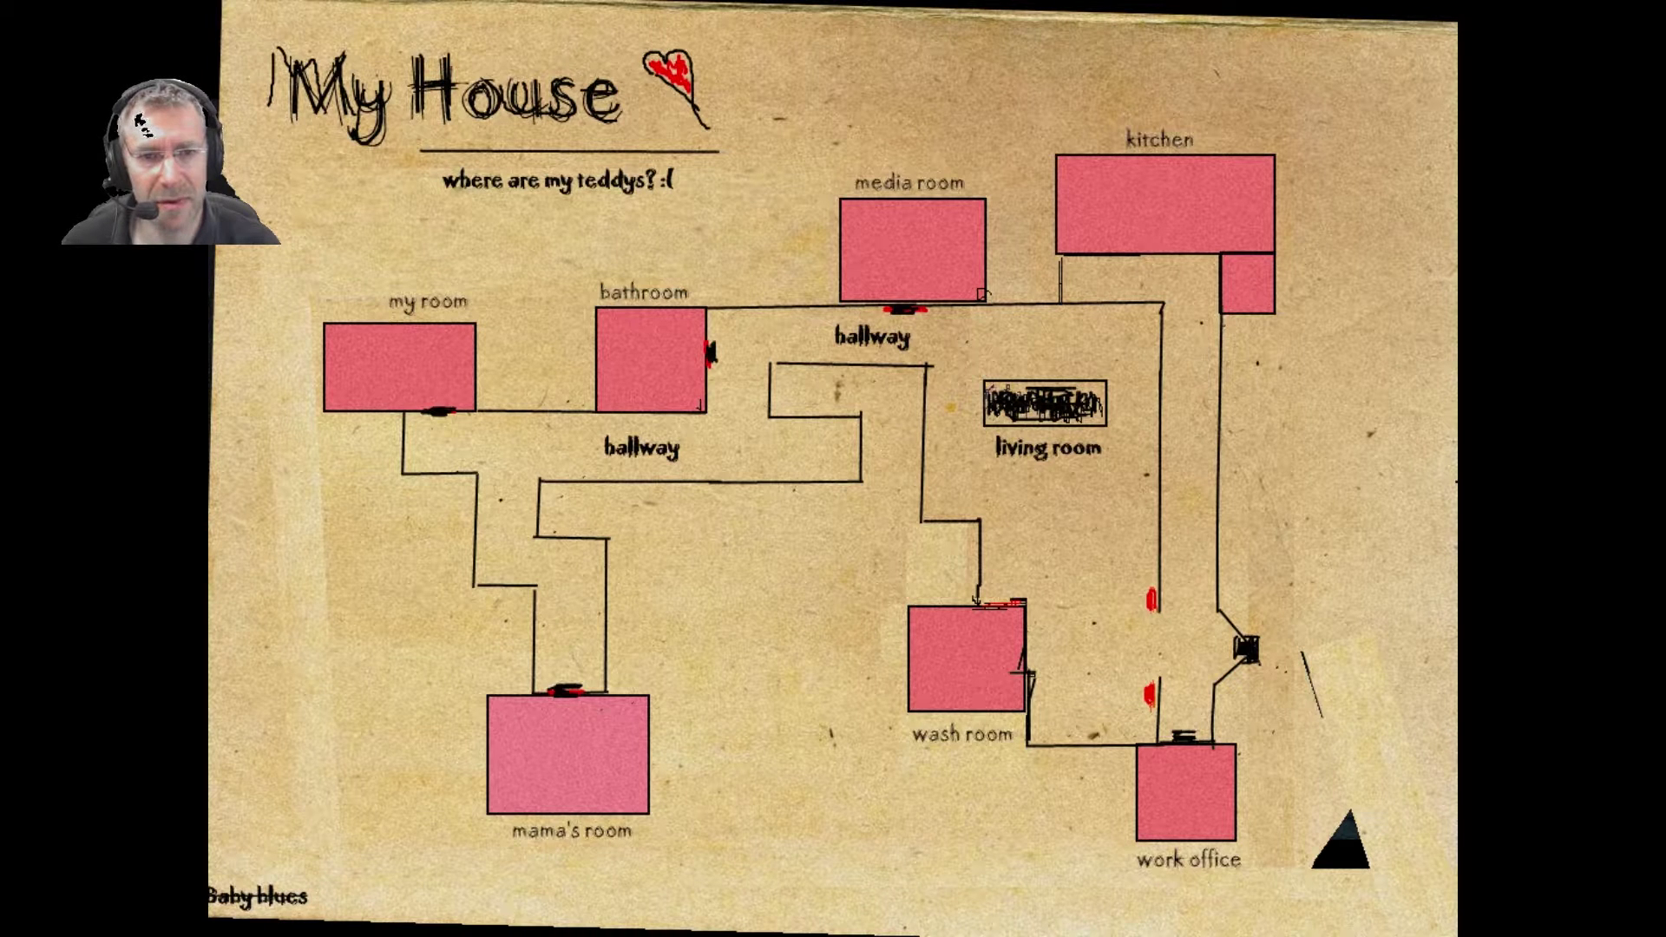
# Dismiss the map and return to first-person view of the hallway.
pyautogui.press('m')
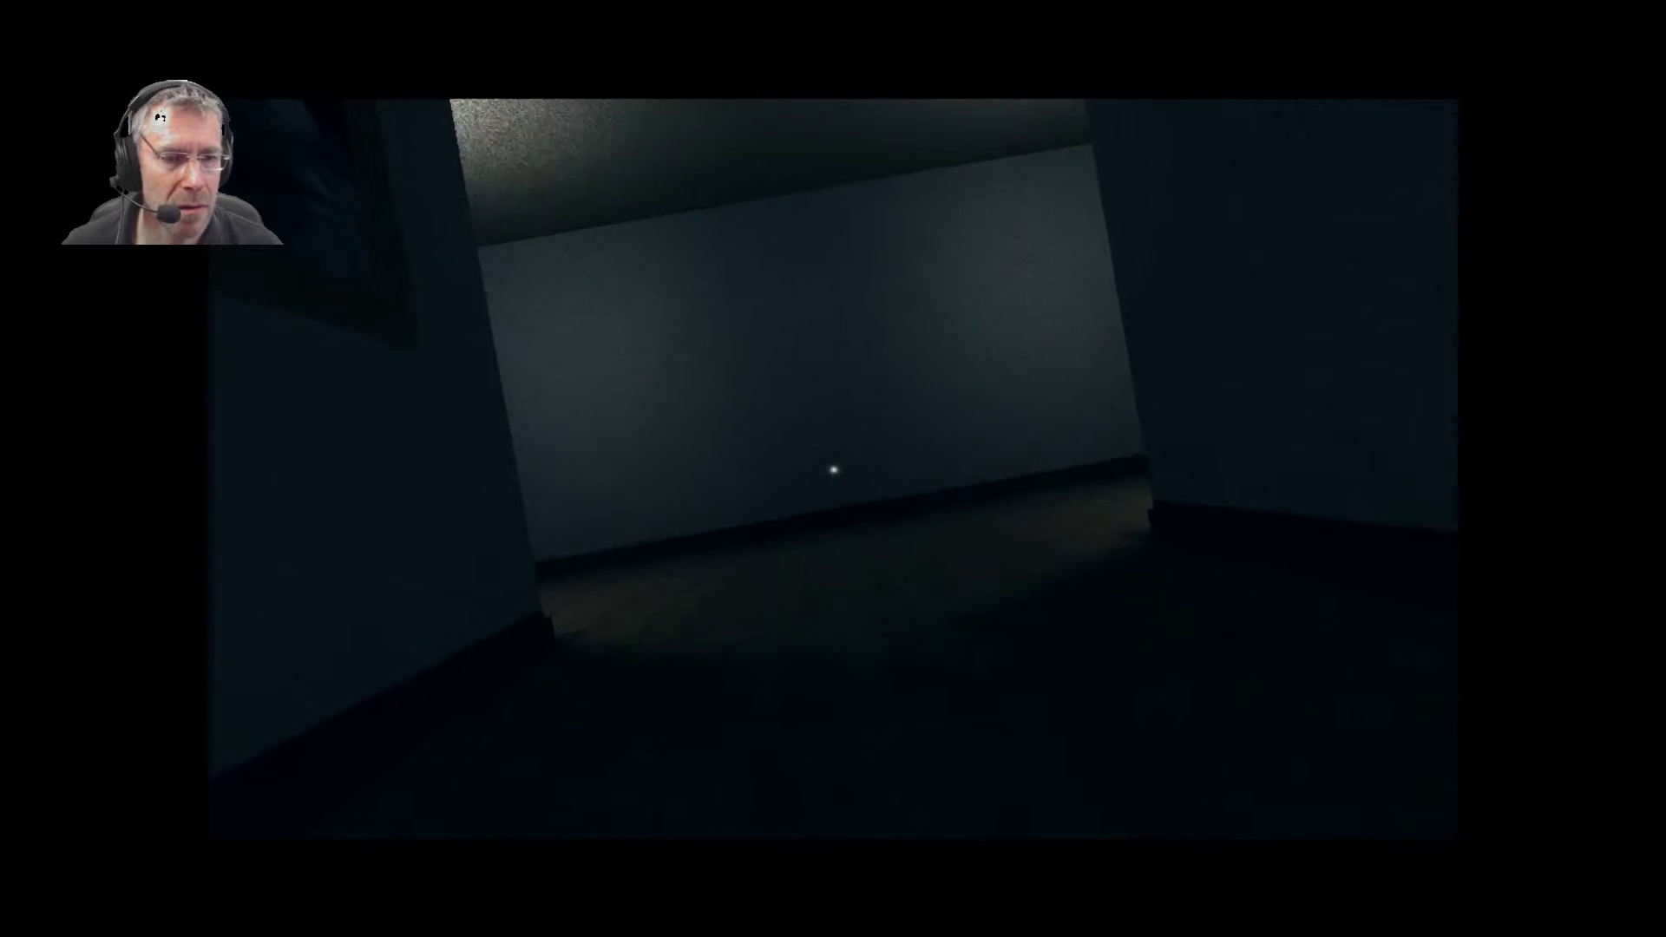
# Crawl forward into the empty corner room toward its bare far wall.
pyautogui.press('w')
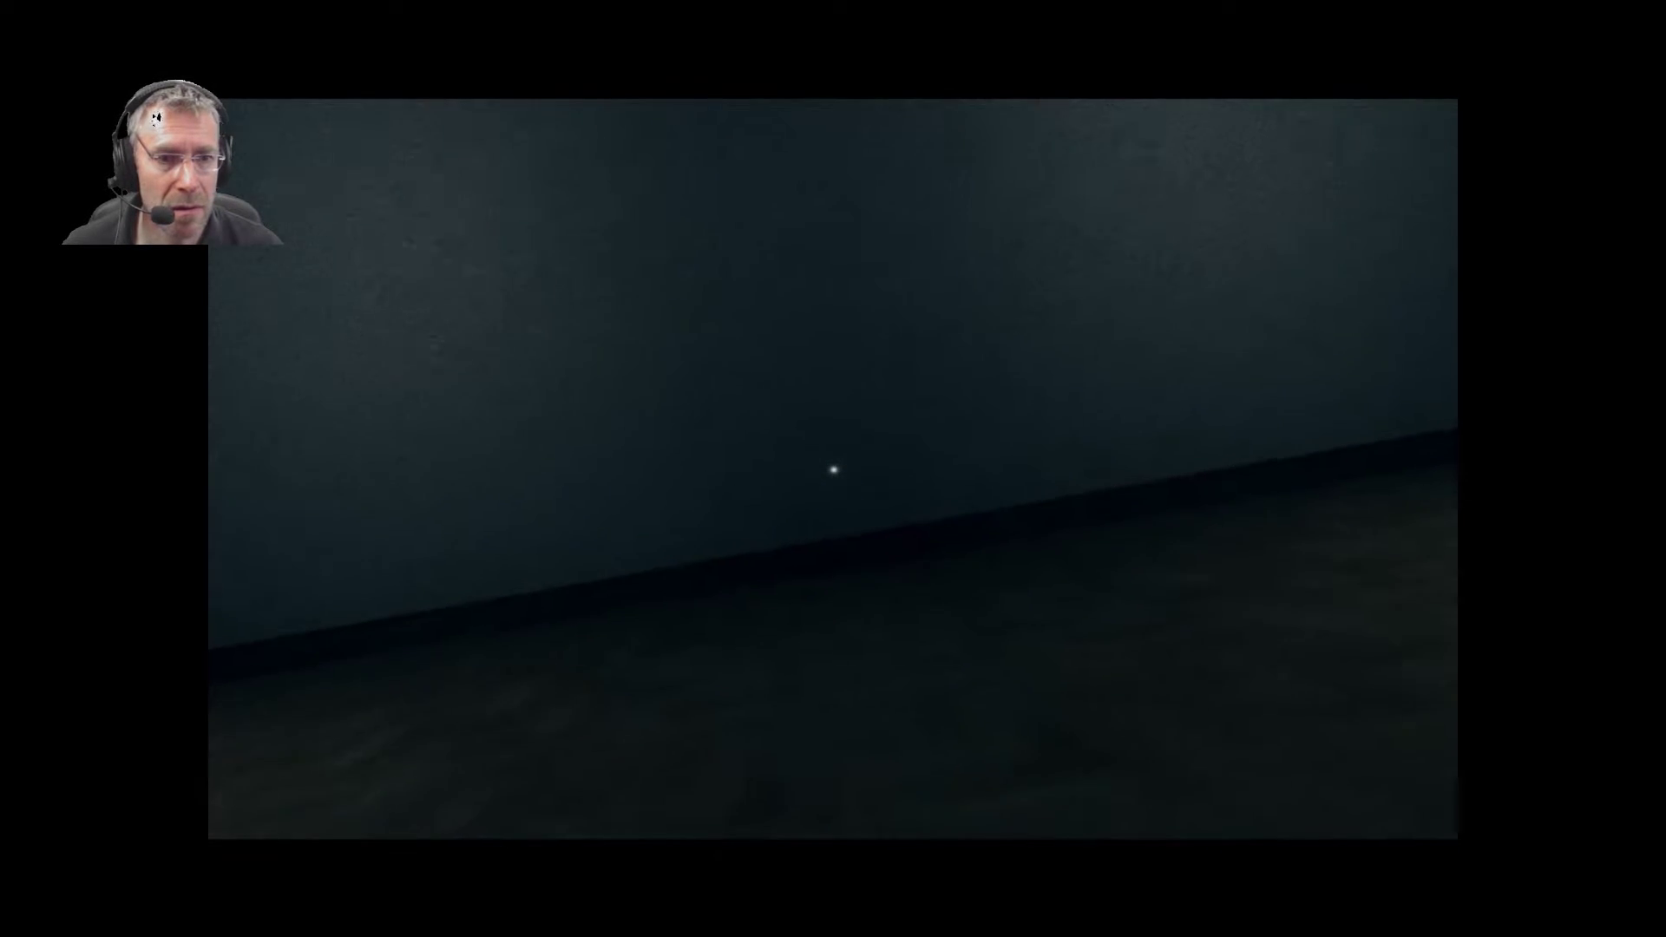
pyautogui.press('w')
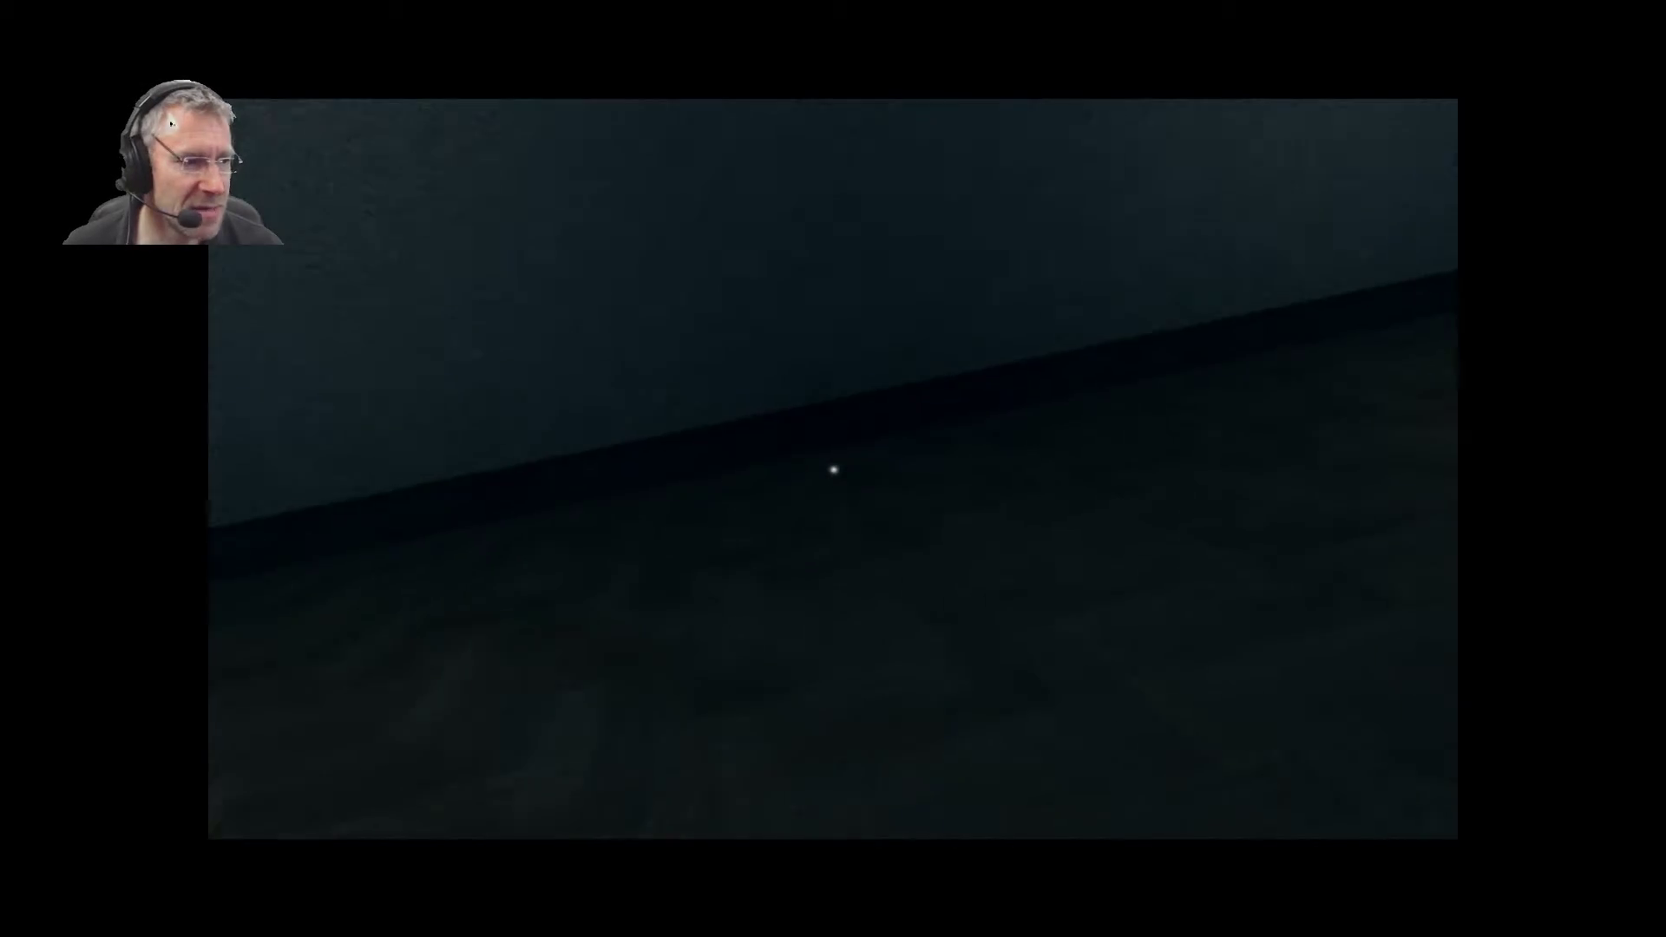